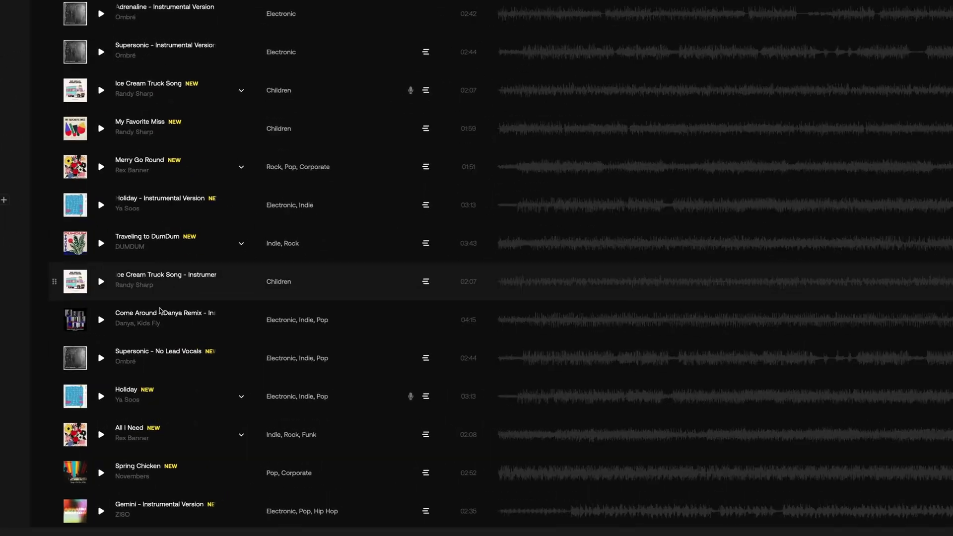
Preview the song "Life of the Party" in the Artlist music results and open its stems.
left_click(124, 368)
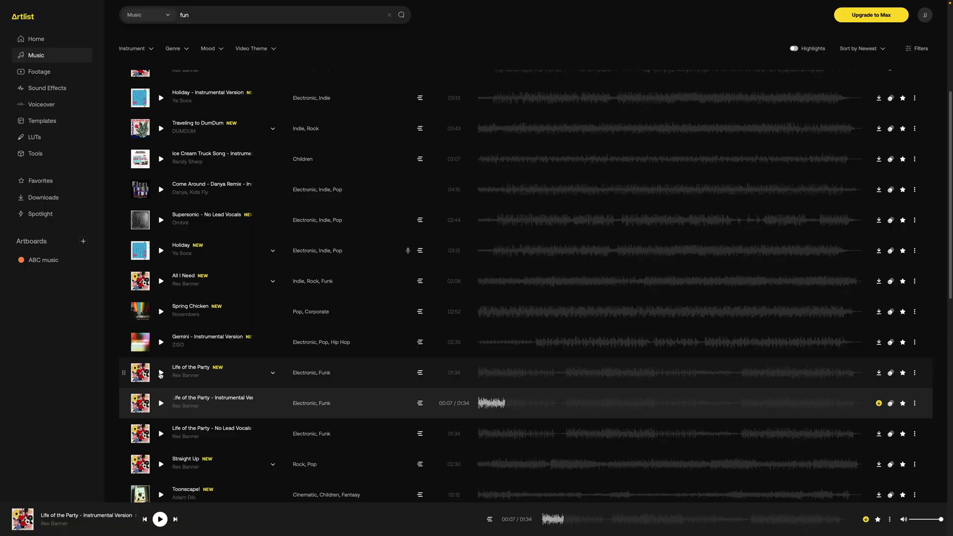
left_click(161, 373)
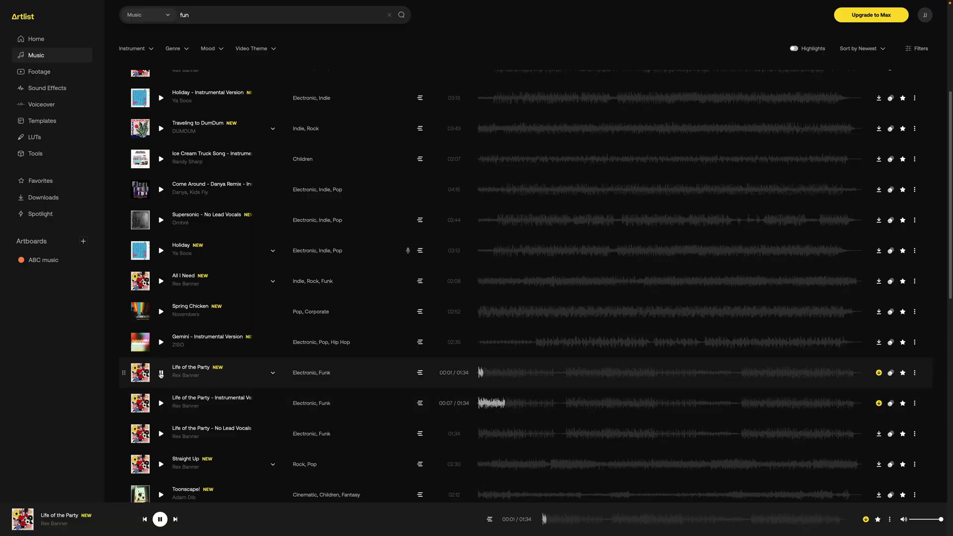
left_click(420, 373)
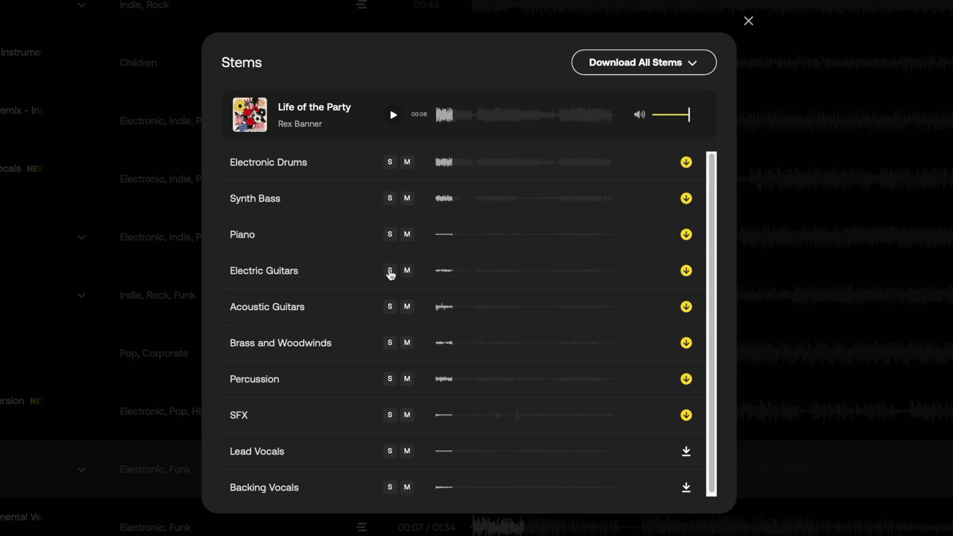
Audition the song's stems by soloing Electric Guitars, clearing the solo, muting Piano and playing the mix.
left_click(390, 271)
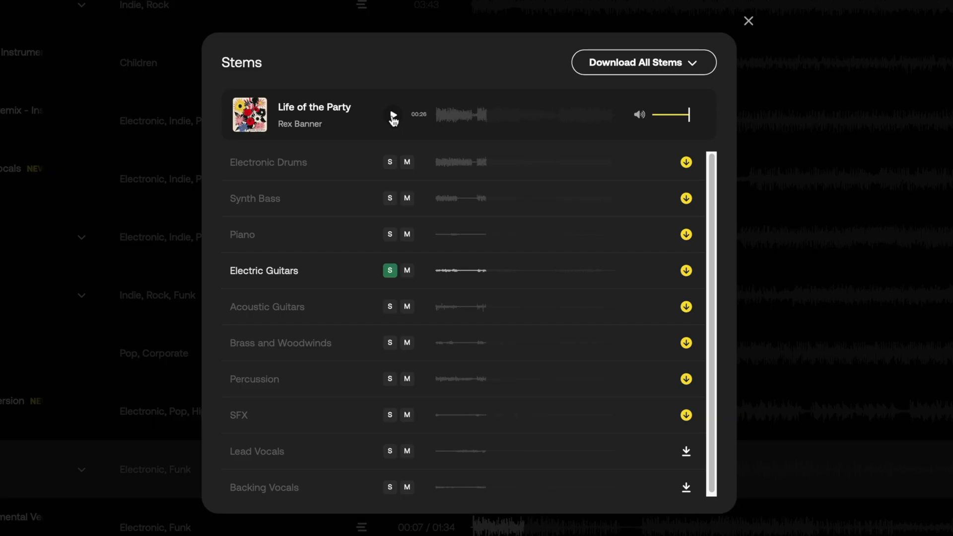
left_click(396, 276)
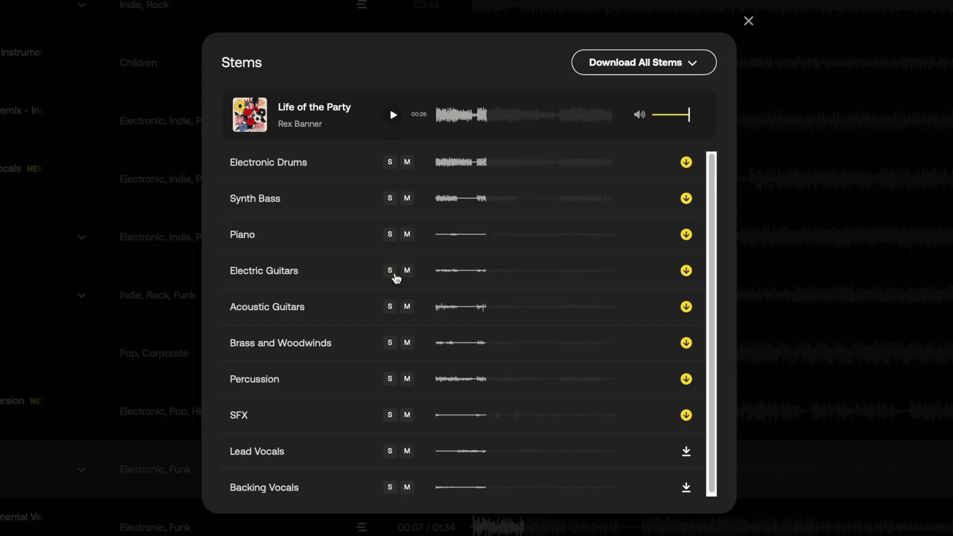
left_click(408, 235)
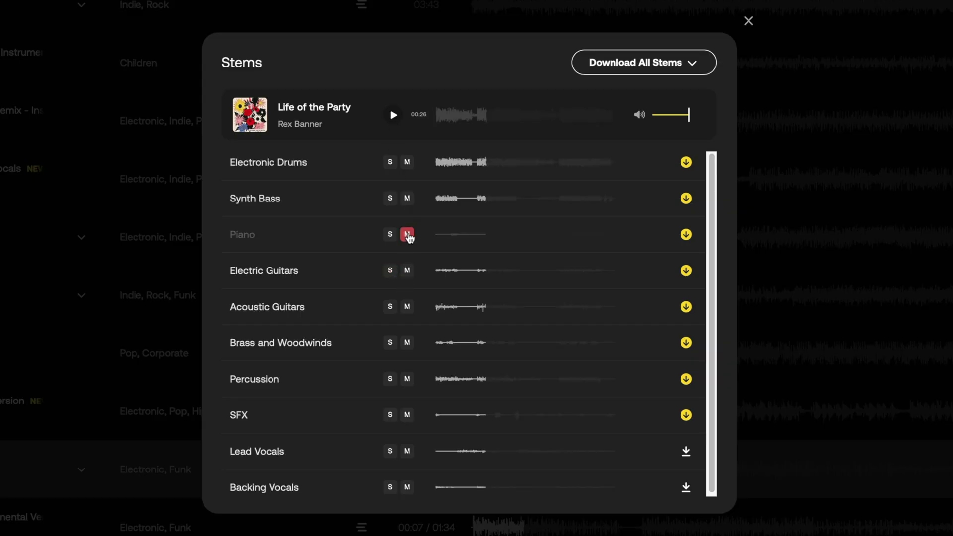
left_click(394, 118)
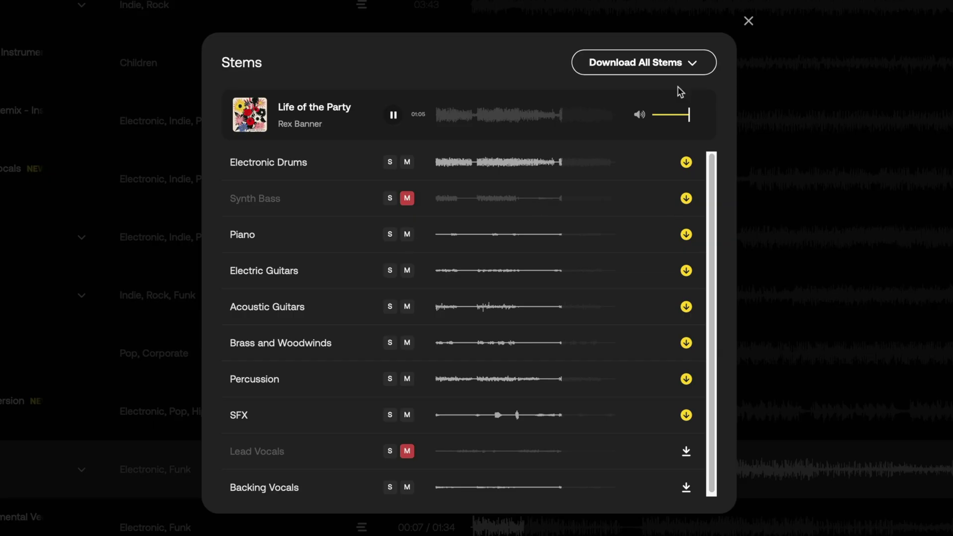
Download all of the song's stems as WAV files and check the extracted stems folder on the Desktop in Finder.
left_click(676, 69)
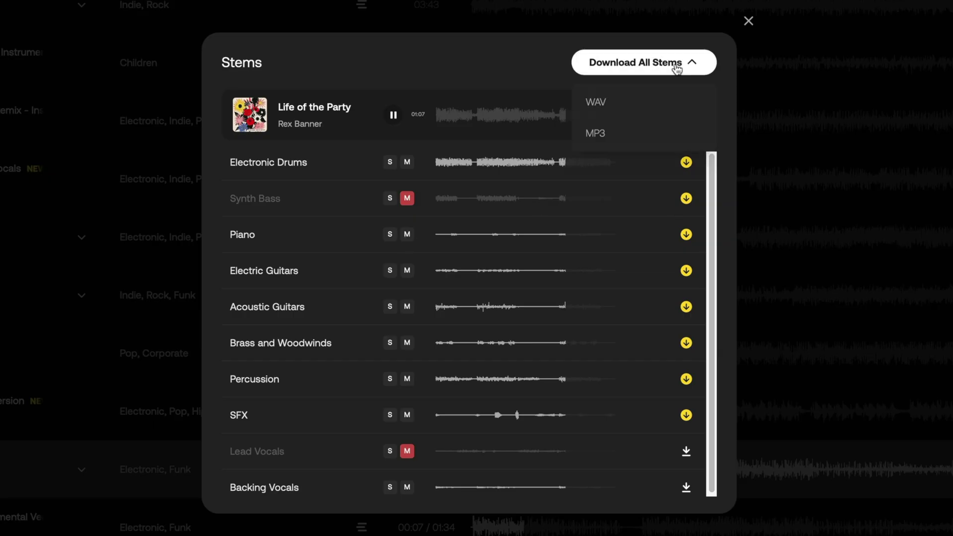
left_click(660, 105)
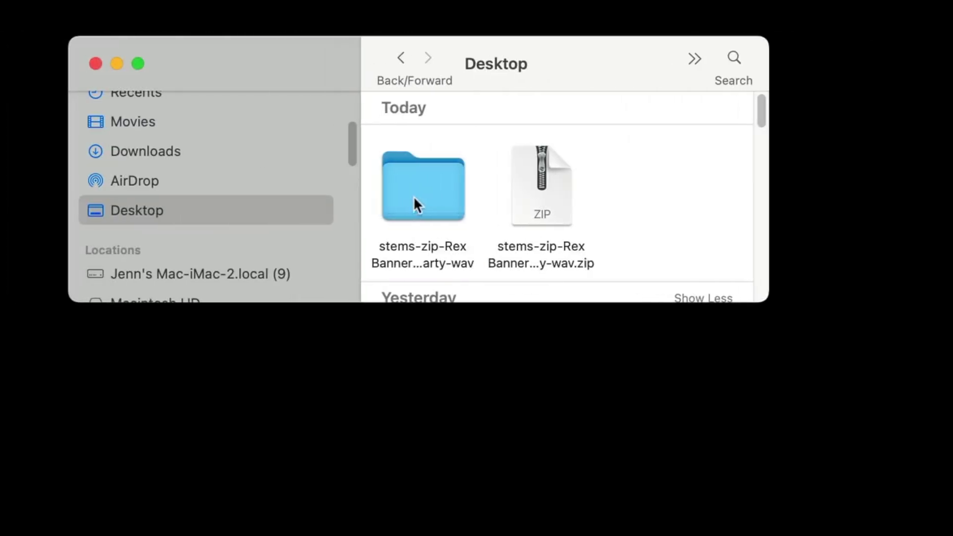
double_click(413, 195)
left_click_drag(766, 299, 916, 535)
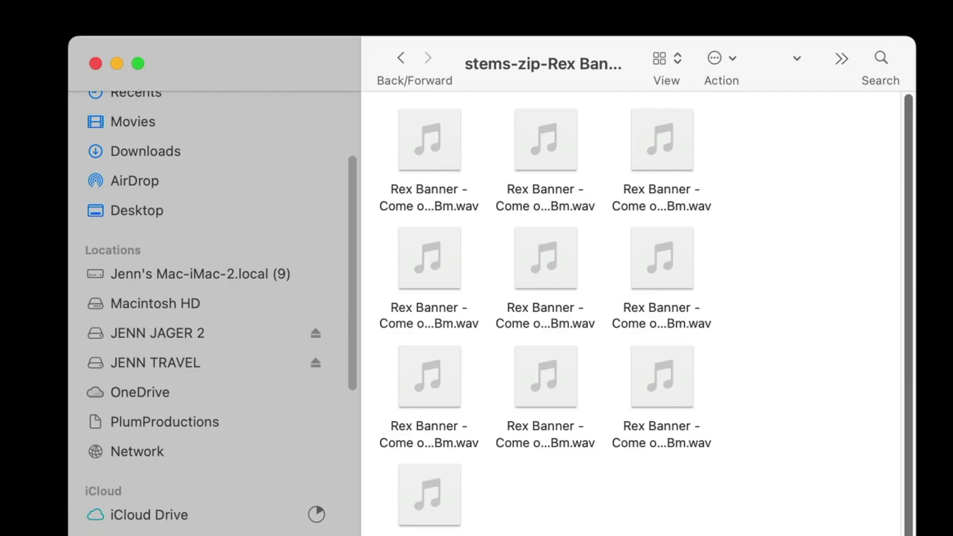
left_click_drag(915, 535, 756, 312)
left_click(400, 57)
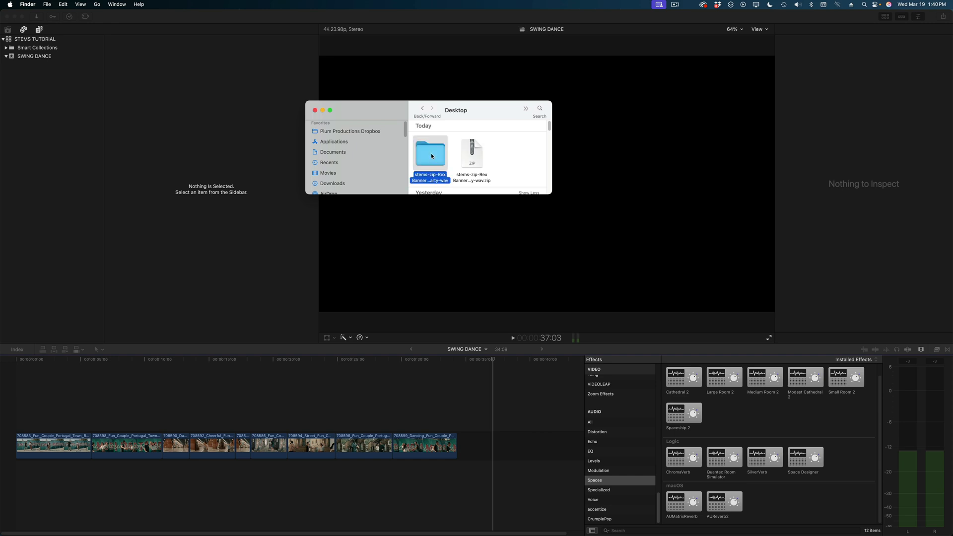
Import the stems folder into the SWING DANCE event in Final Cut Pro and open its keyword collection.
left_click_drag(431, 156, 46, 65)
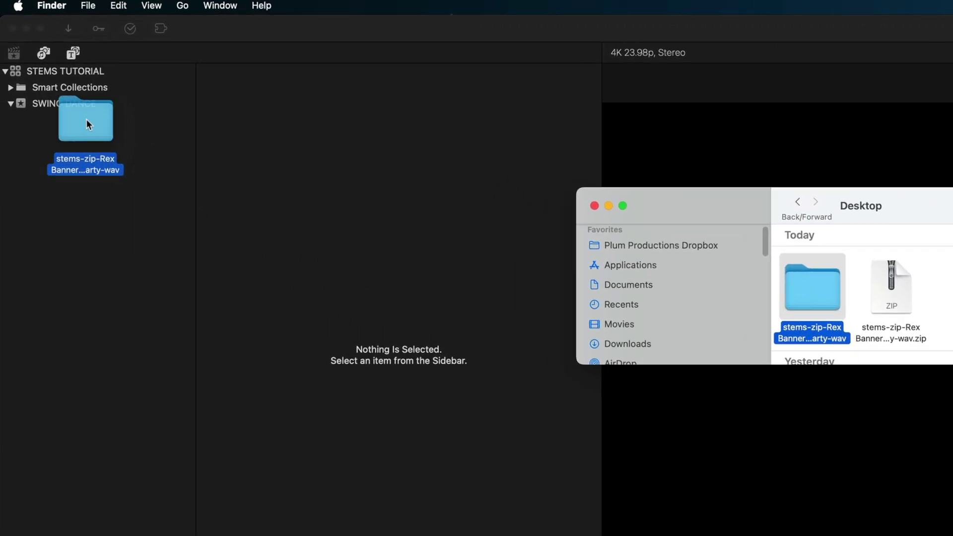
left_click_drag(87, 120, 71, 108)
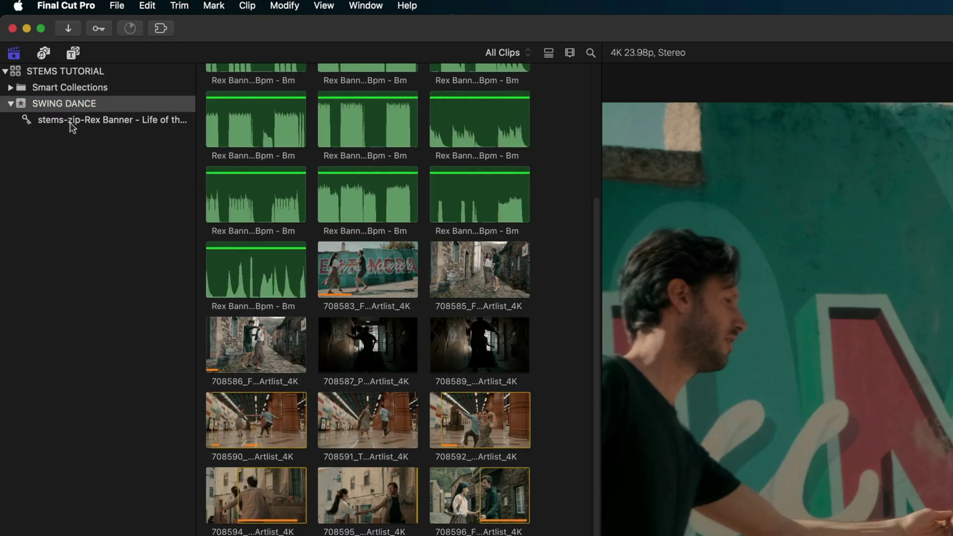
left_click(71, 124)
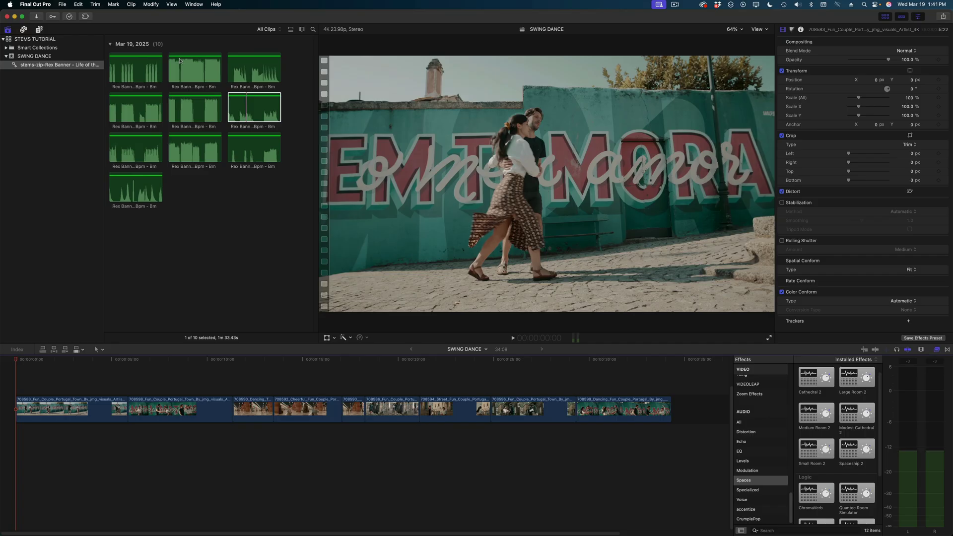
Connect the stem clips one by one beneath the video at the start of the SWING DANCE timeline.
key("q")
left_click(186, 70)
key("q")
left_click_drag(135, 107, 30, 462)
left_click_drag(195, 107, 30, 494)
left_click_drag(254, 106, 30, 501)
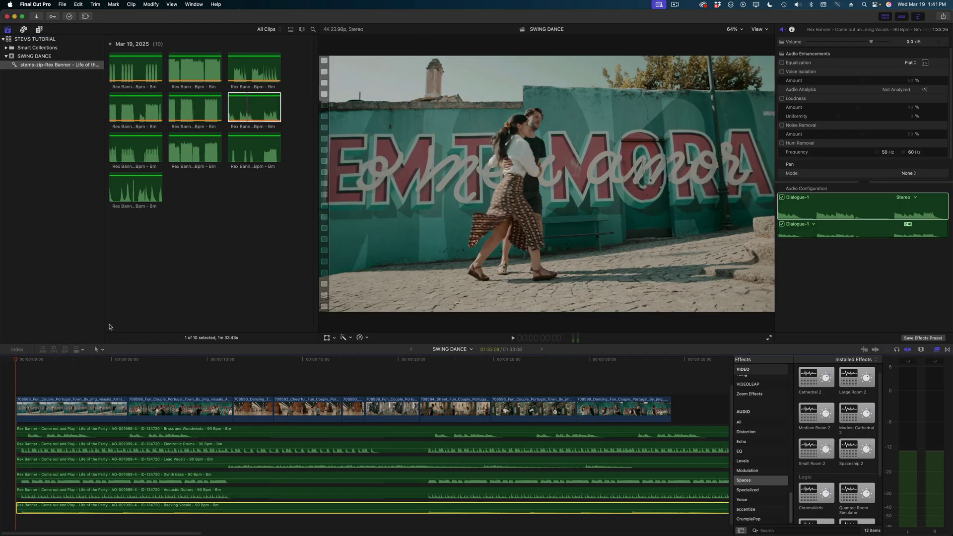
left_click_drag(135, 147, 30, 501)
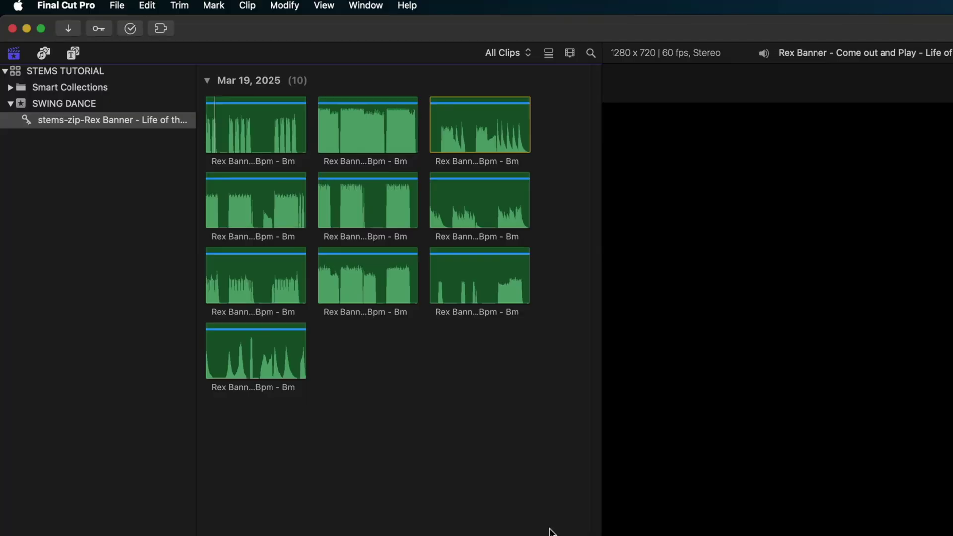
Combine all ten stem clips in the keyword collection into one synchronized clip.
left_click_drag(549, 529, 240, 114)
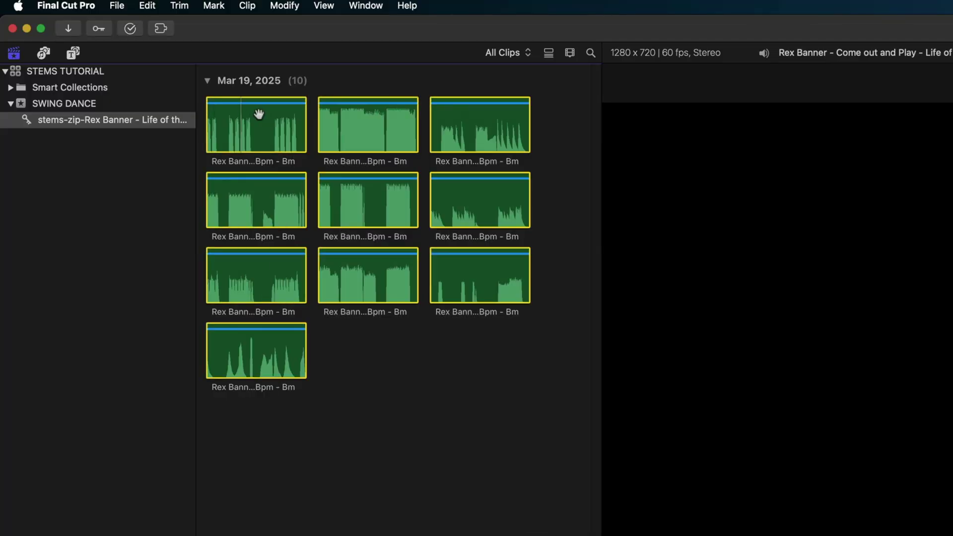
right_click(259, 115)
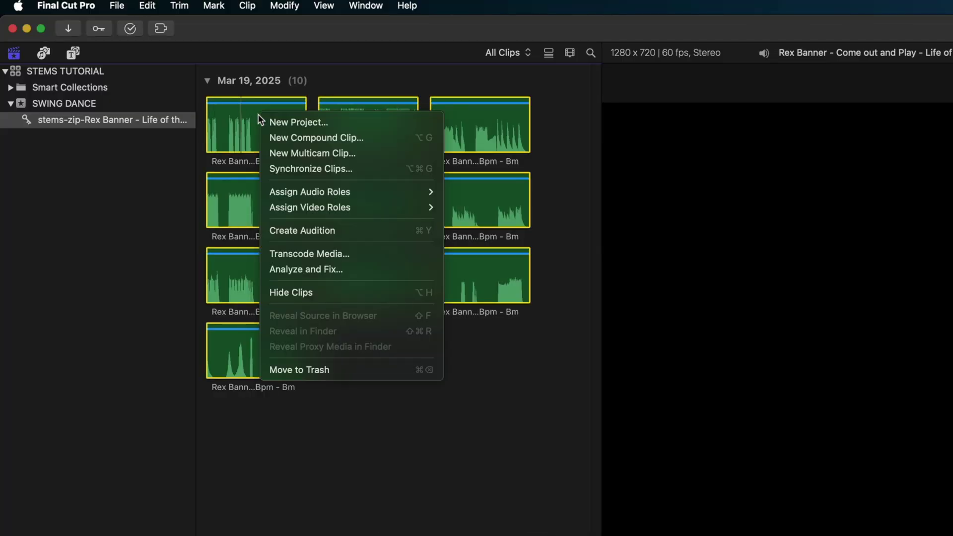
left_click(280, 169)
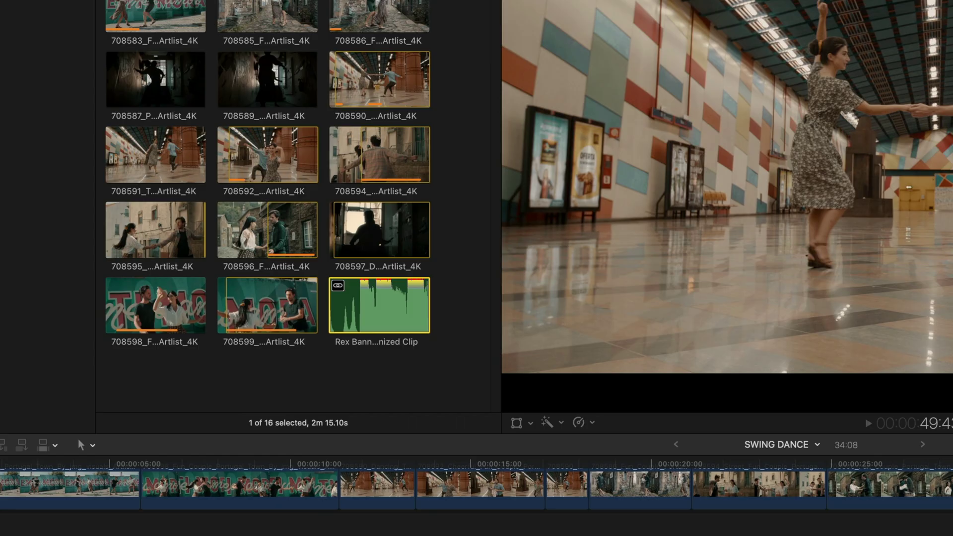
Connect the synchronized music clip beneath the video at the start of the SWING DANCE timeline.
left_click(374, 313)
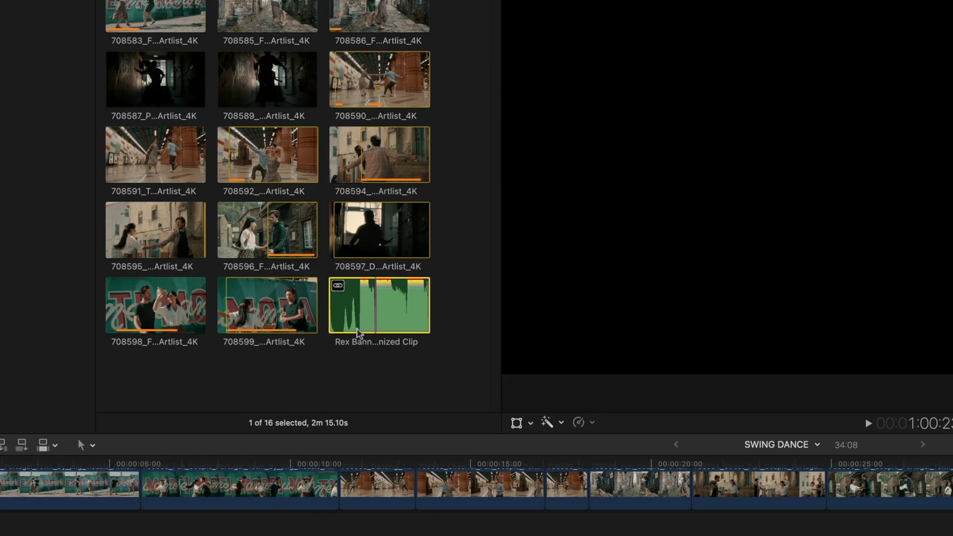
key("q")
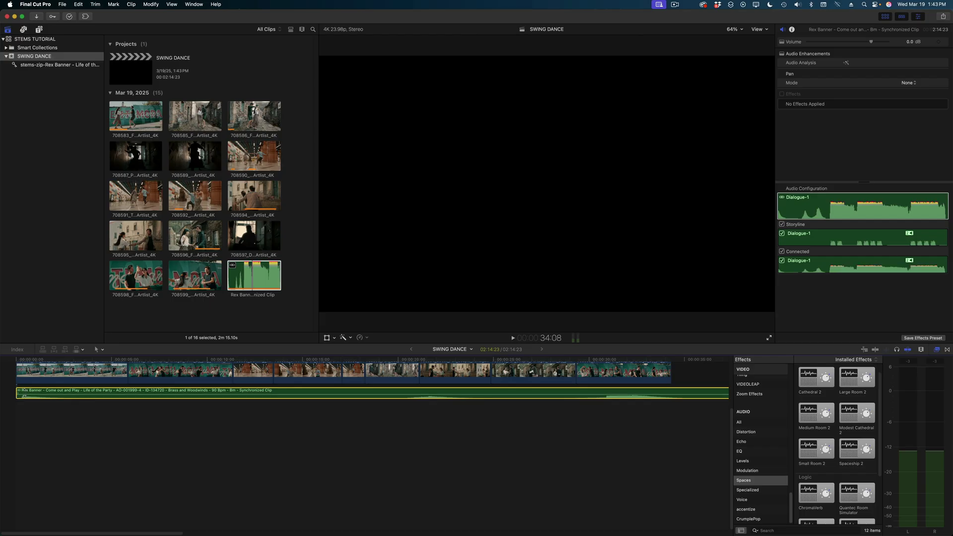
key("shift+z")
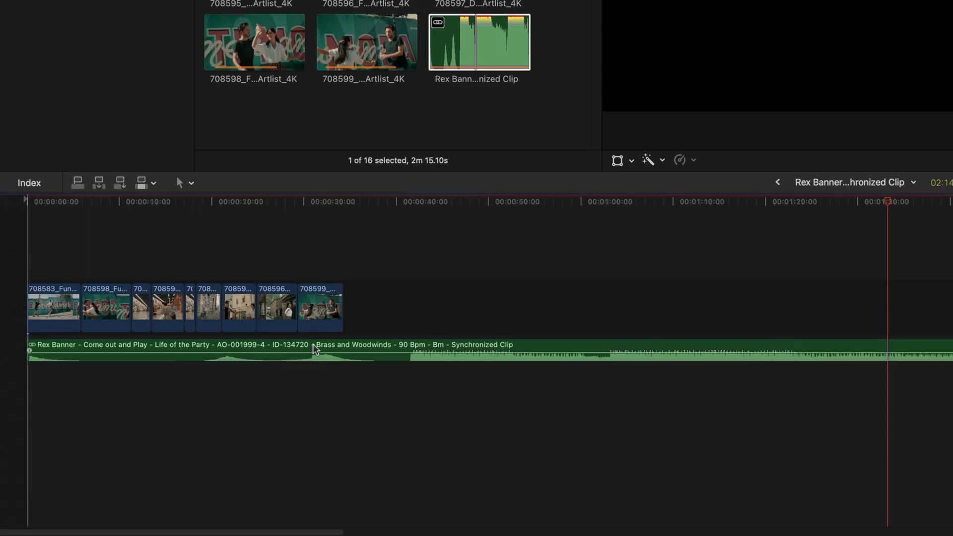
Open the synchronized clip's contents and move the SFX stem so that it starts in line with the other stems.
double_click(168, 436)
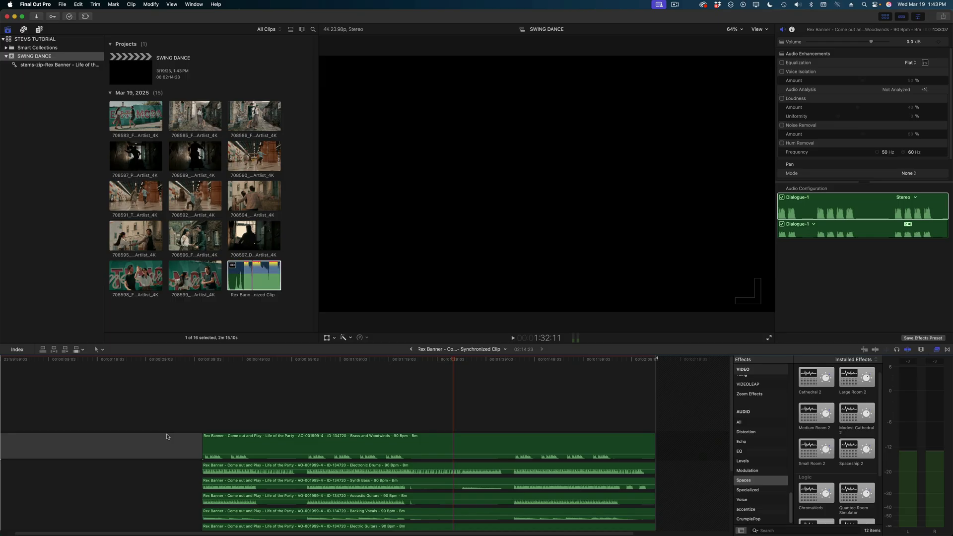
scroll(239, 427, "down", 5)
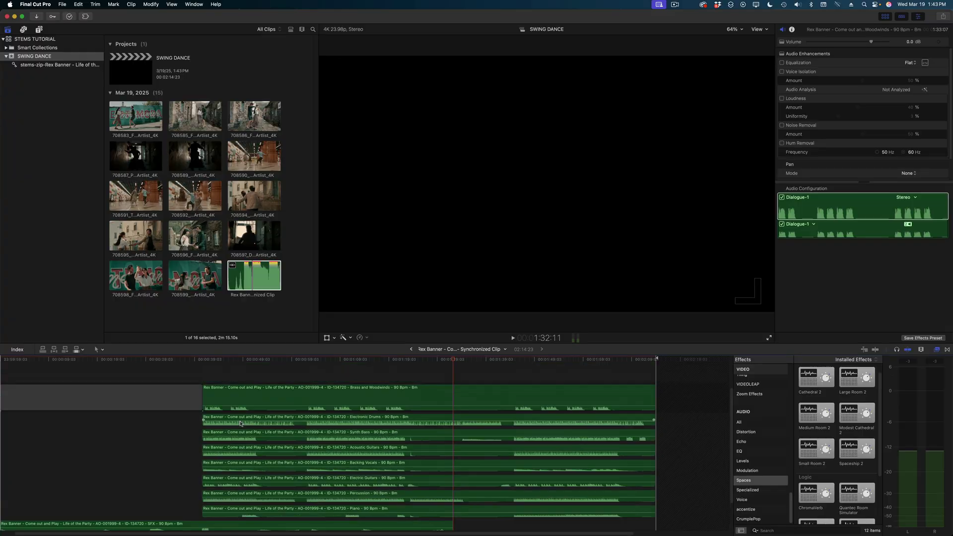
scroll(240, 423, "down", 3)
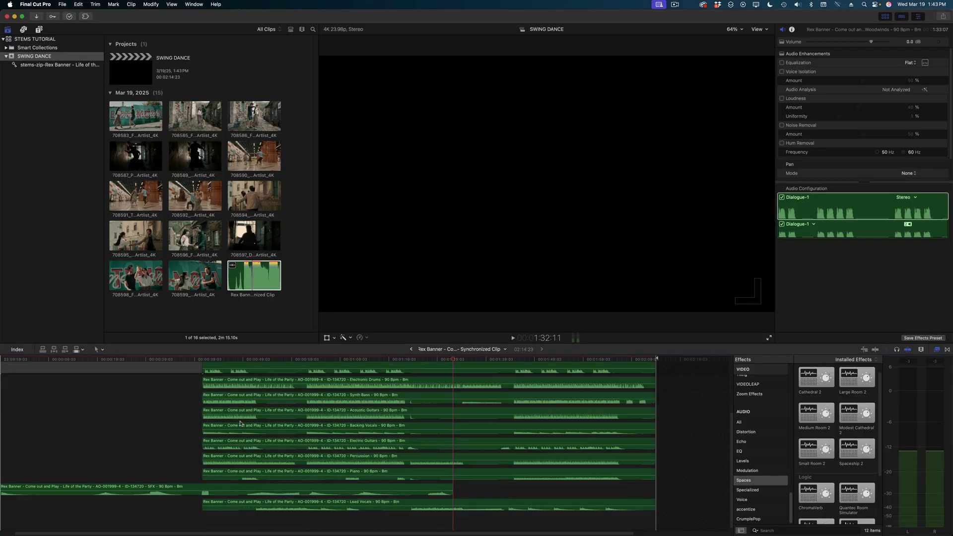
left_click_drag(176, 489, 365, 494)
scroll(264, 443, "up", 3)
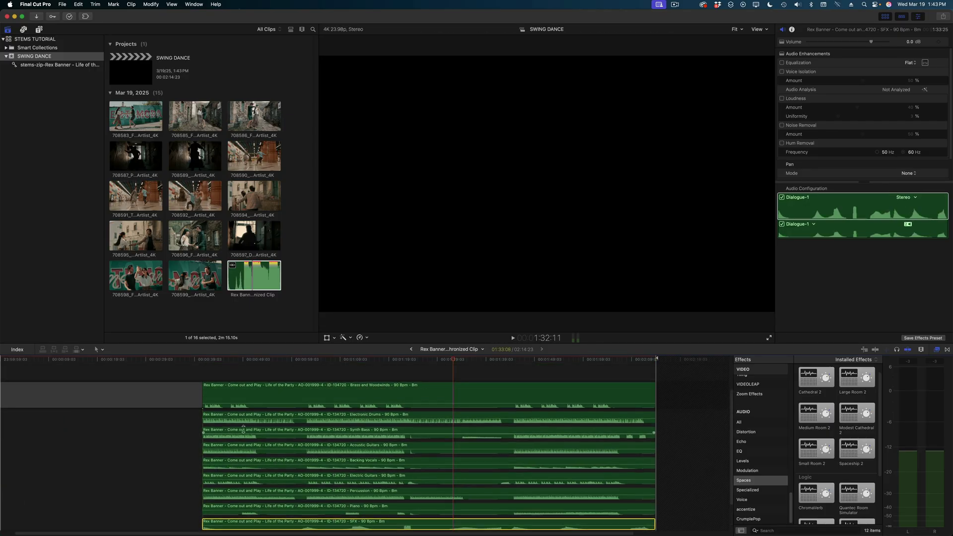
Delete the gap ahead of the Brass and Woodwinds stem so all stems start at the beginning.
left_click(188, 394)
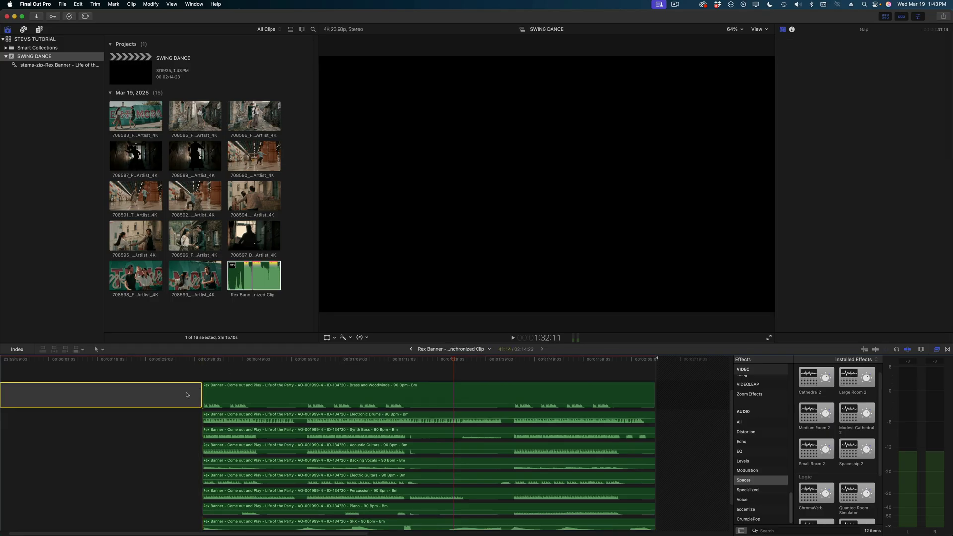
key("Delete")
scroll(191, 377, "down", 2)
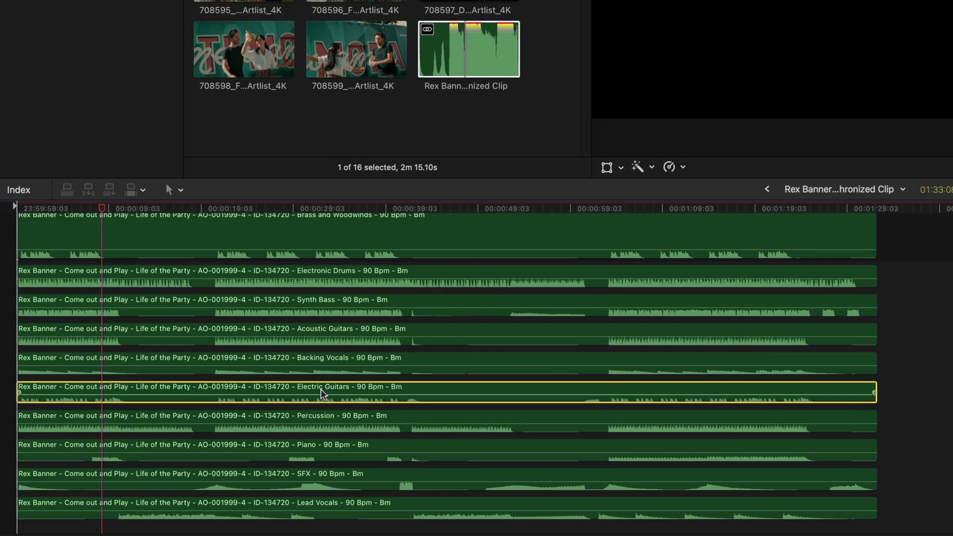
Disable the Electric Guitars and Piano stems and return to the SWING DANCE project timeline.
key("v")
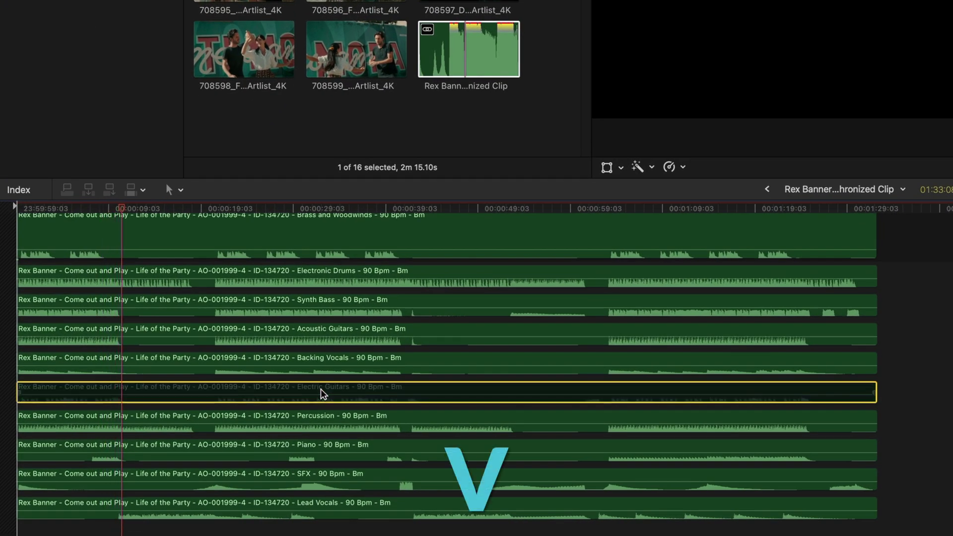
left_click(324, 448)
key("v")
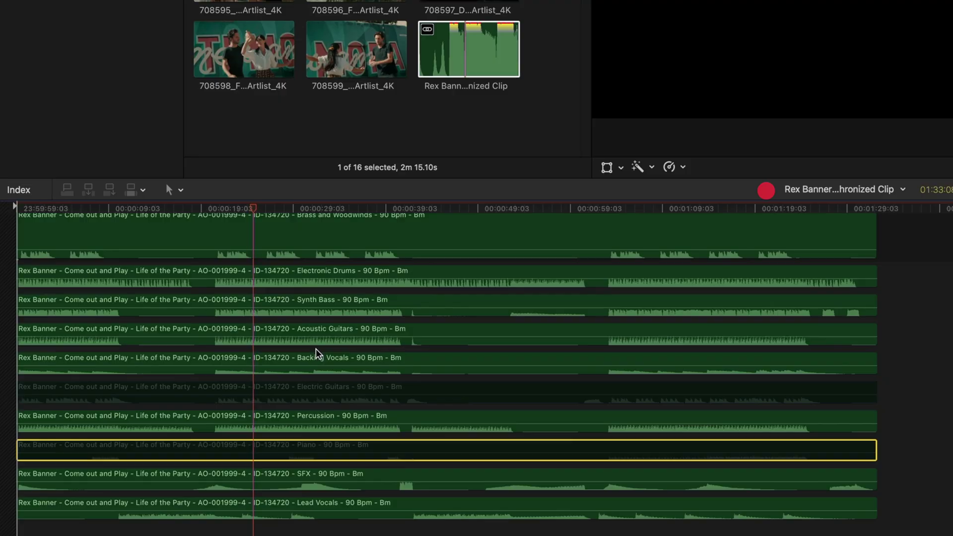
left_click(766, 190)
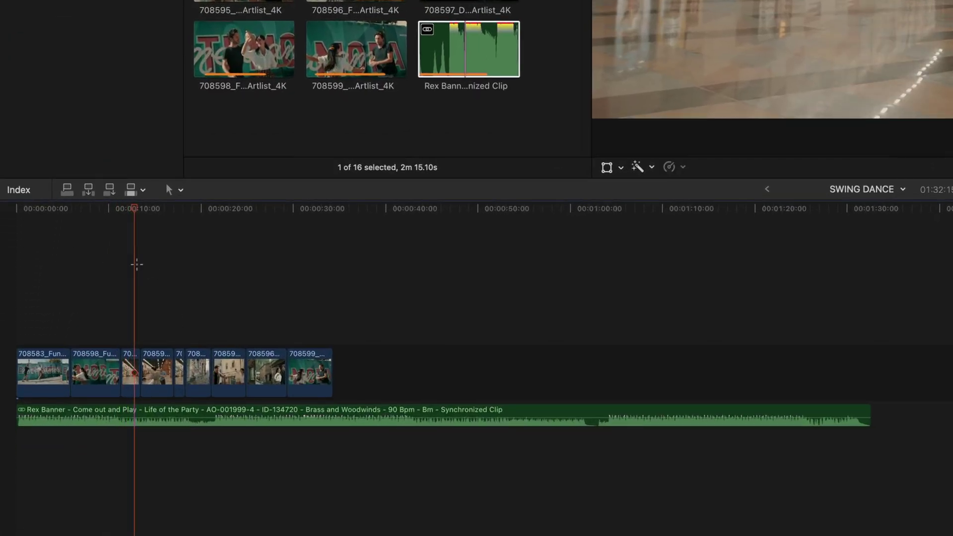
Add beat markers to the synchronized music clip from about 11 to 22 seconds and from about 1:04 to near its end.
left_click_drag(869, 415, 331, 410)
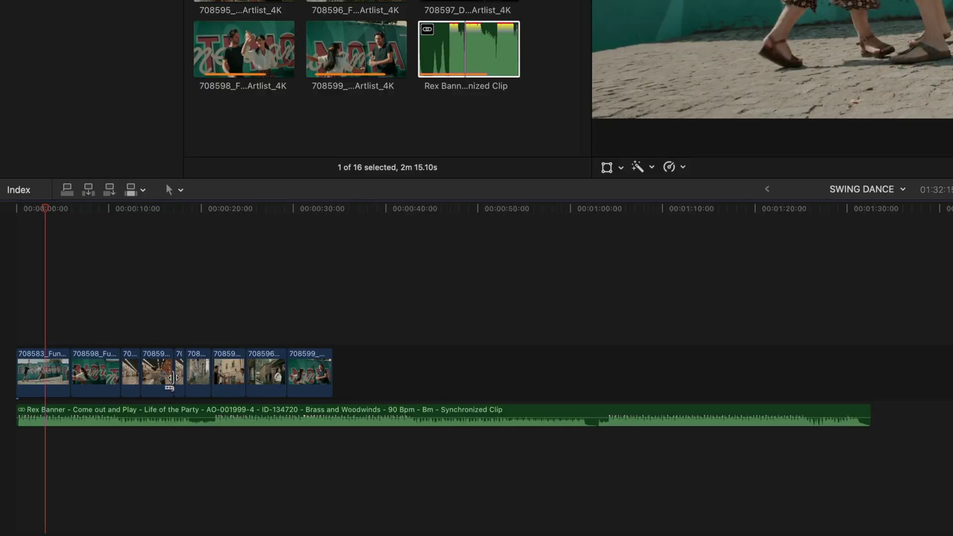
key("m")
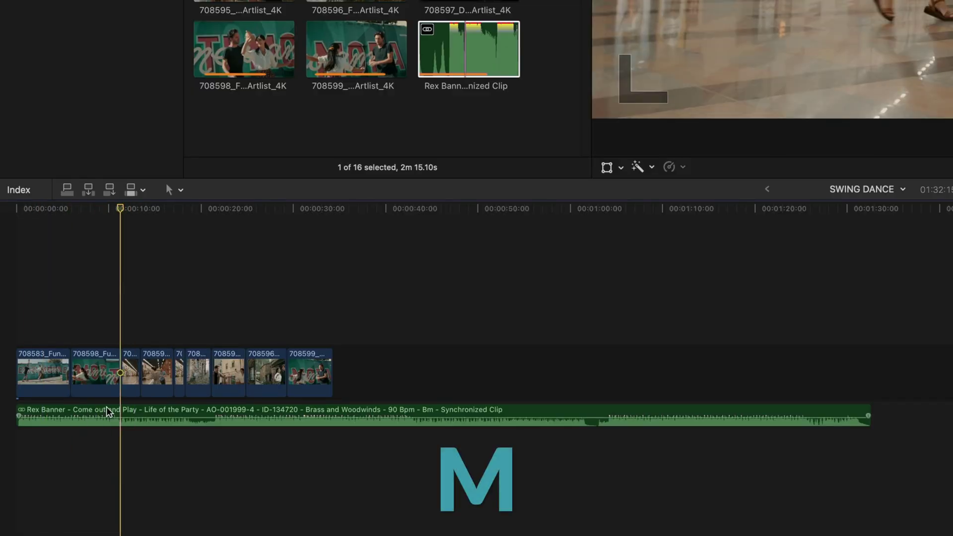
key("m")
key("m")
key("m")
key("m")
key("m")
key("m")
key("m")
key("m")
key("m")
key("m")
key("m")
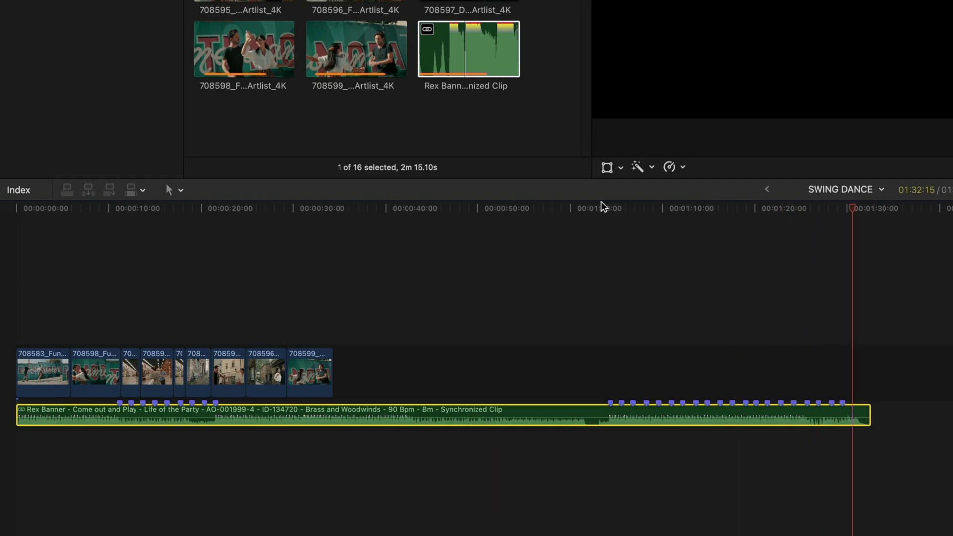
Cut the music clip at the first group's last marker near 22 seconds and ripple-trim the second part's start to the marker near 1:19.
key("b")
left_click(218, 422)
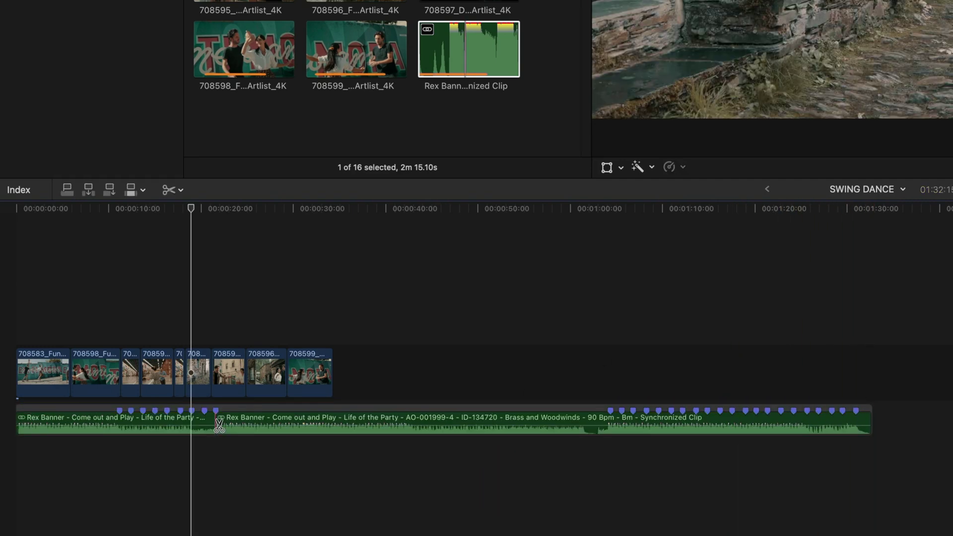
left_click_drag(218, 423, 712, 432)
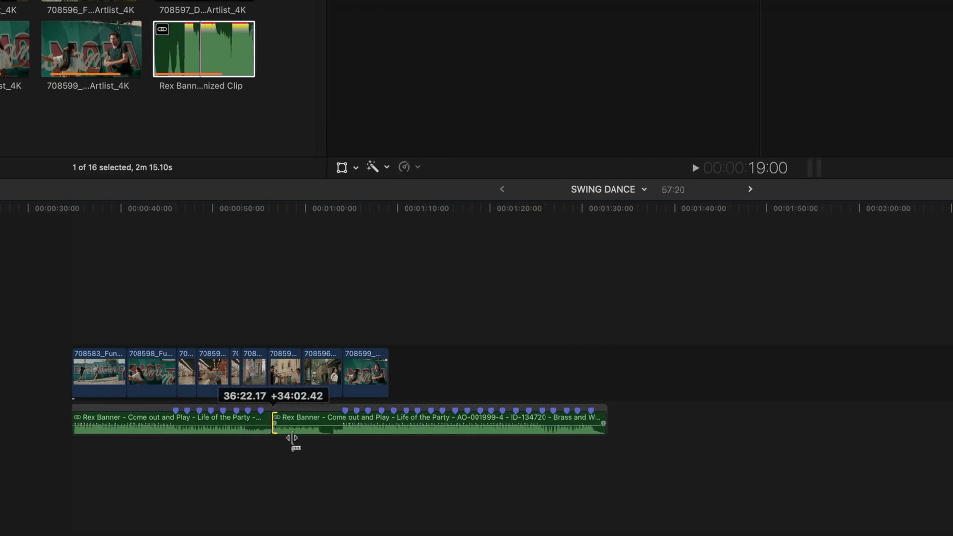
left_click_drag(393, 431, 420, 433)
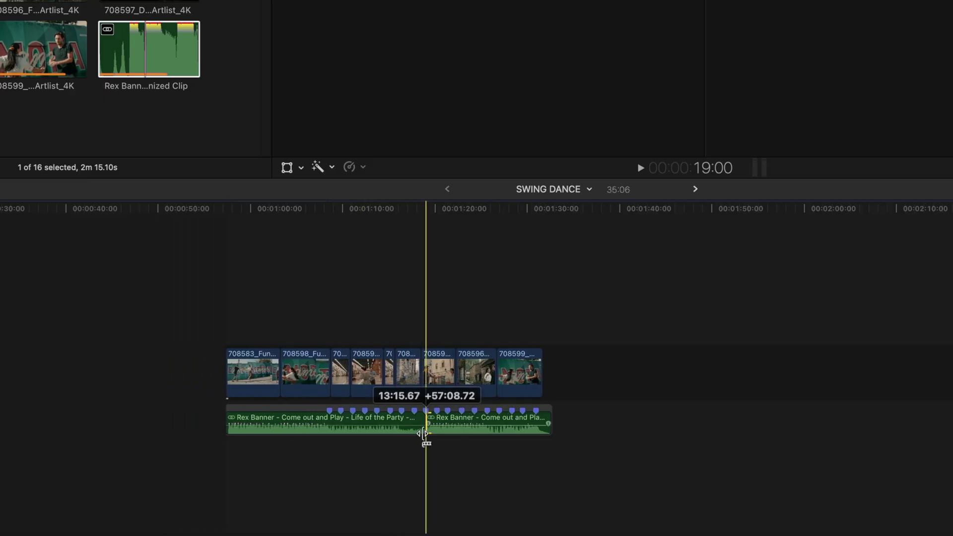
mouse_move(426, 432)
left_mouse_down()
mouse_move(415, 433)
mouse_move(426, 433)
left_mouse_up()
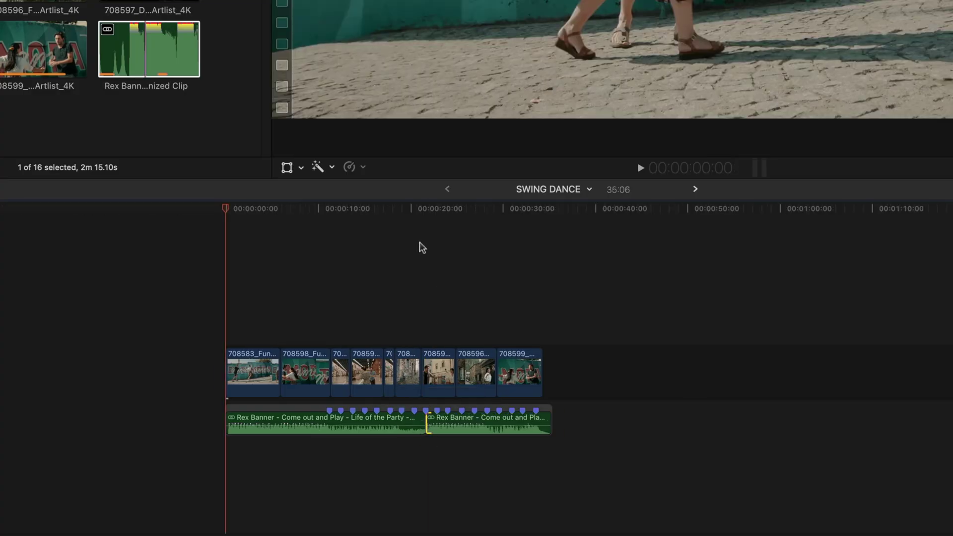
key("space")
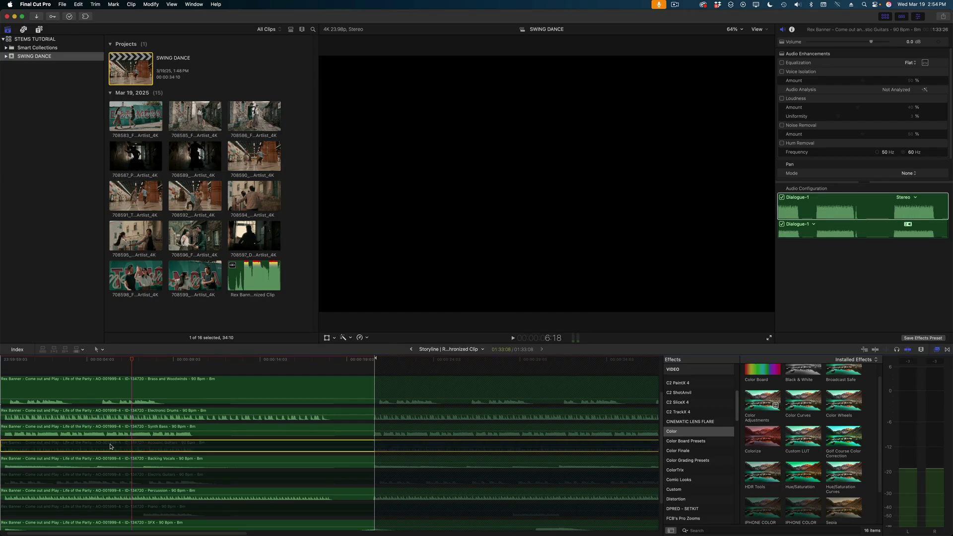
Disable the SFX stem inside the synchronized clip and play the SWING DANCE project from the beginning to review the mix.
scroll(124, 471, "down", 3)
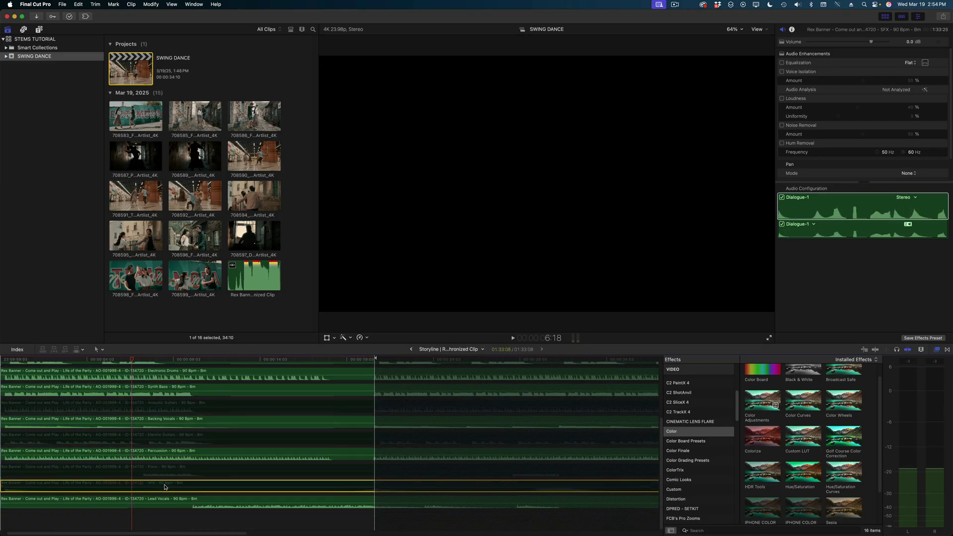
left_click(411, 349)
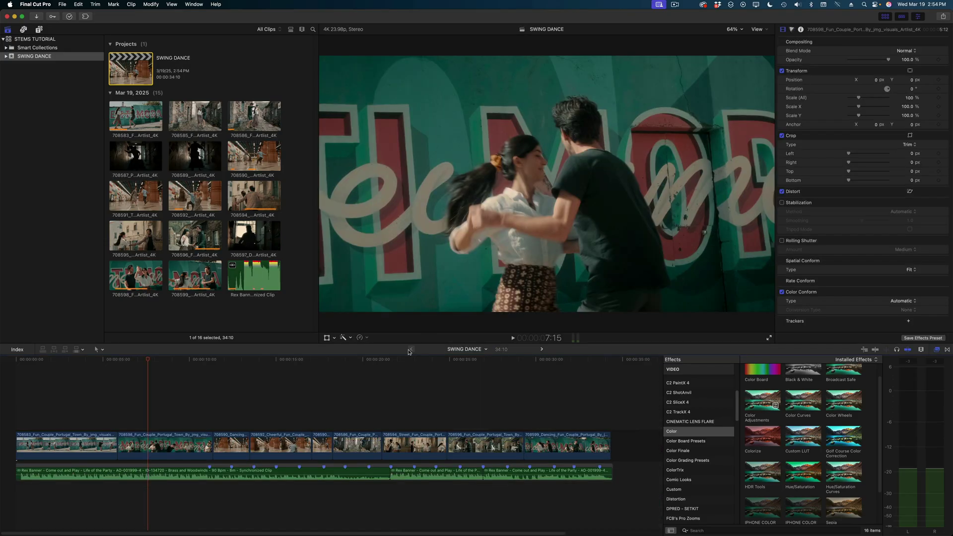
left_click(175, 473)
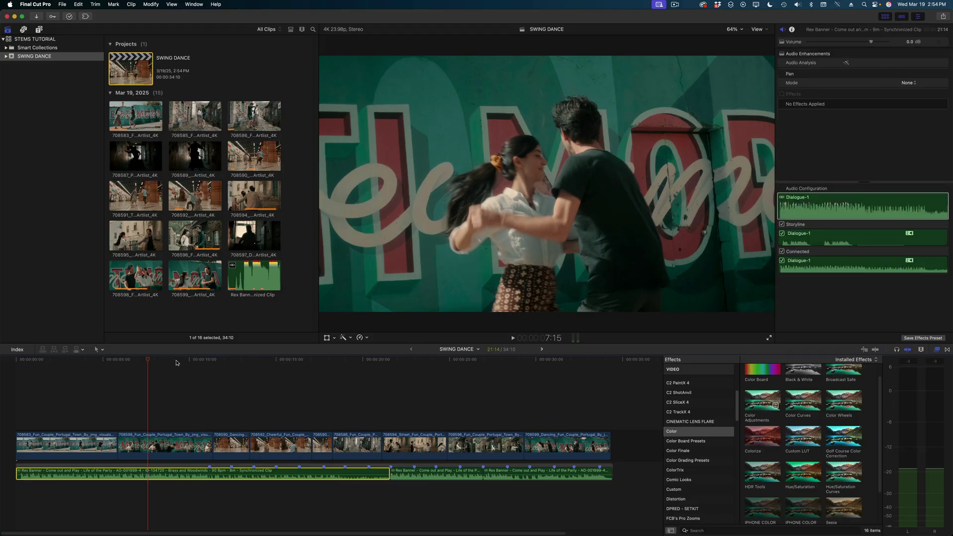
key("Home")
key("space")
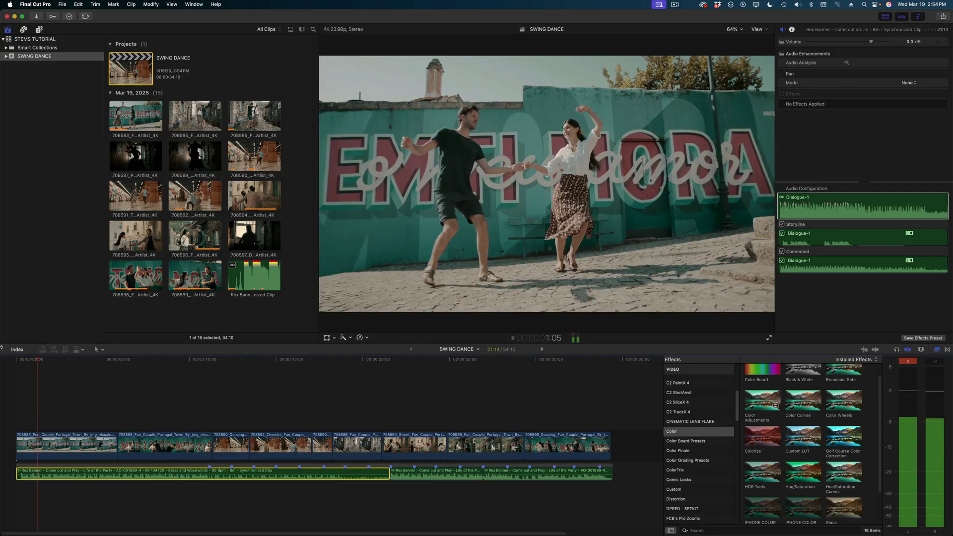